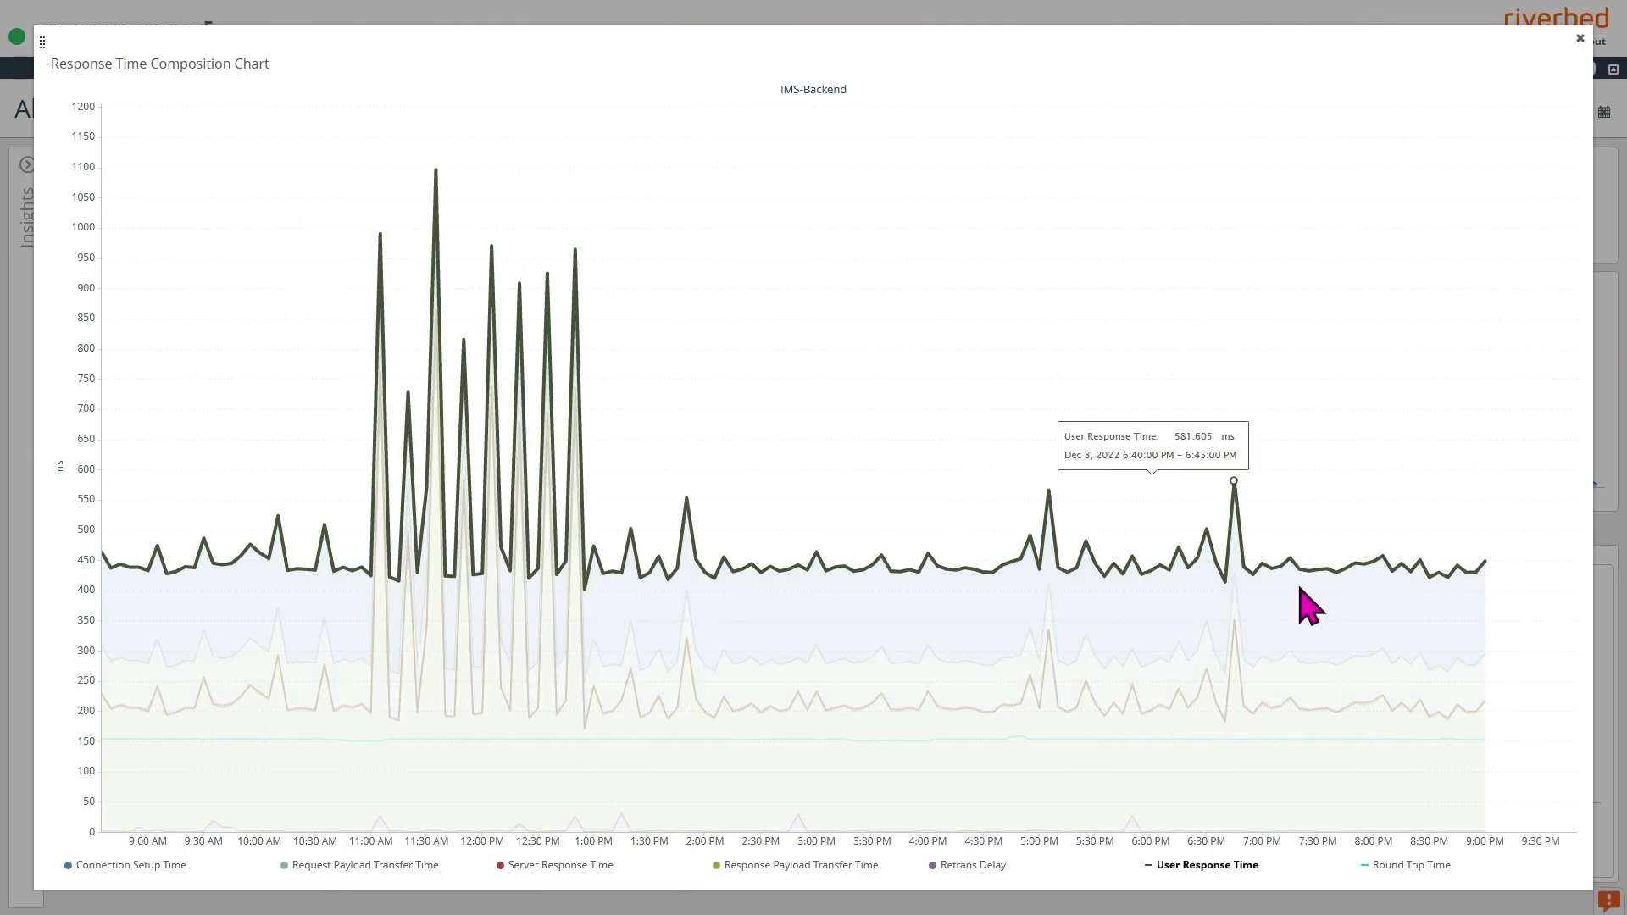
- Hide the User Response Time line on the IMS-Backend response time composition chart
click(1202, 869)
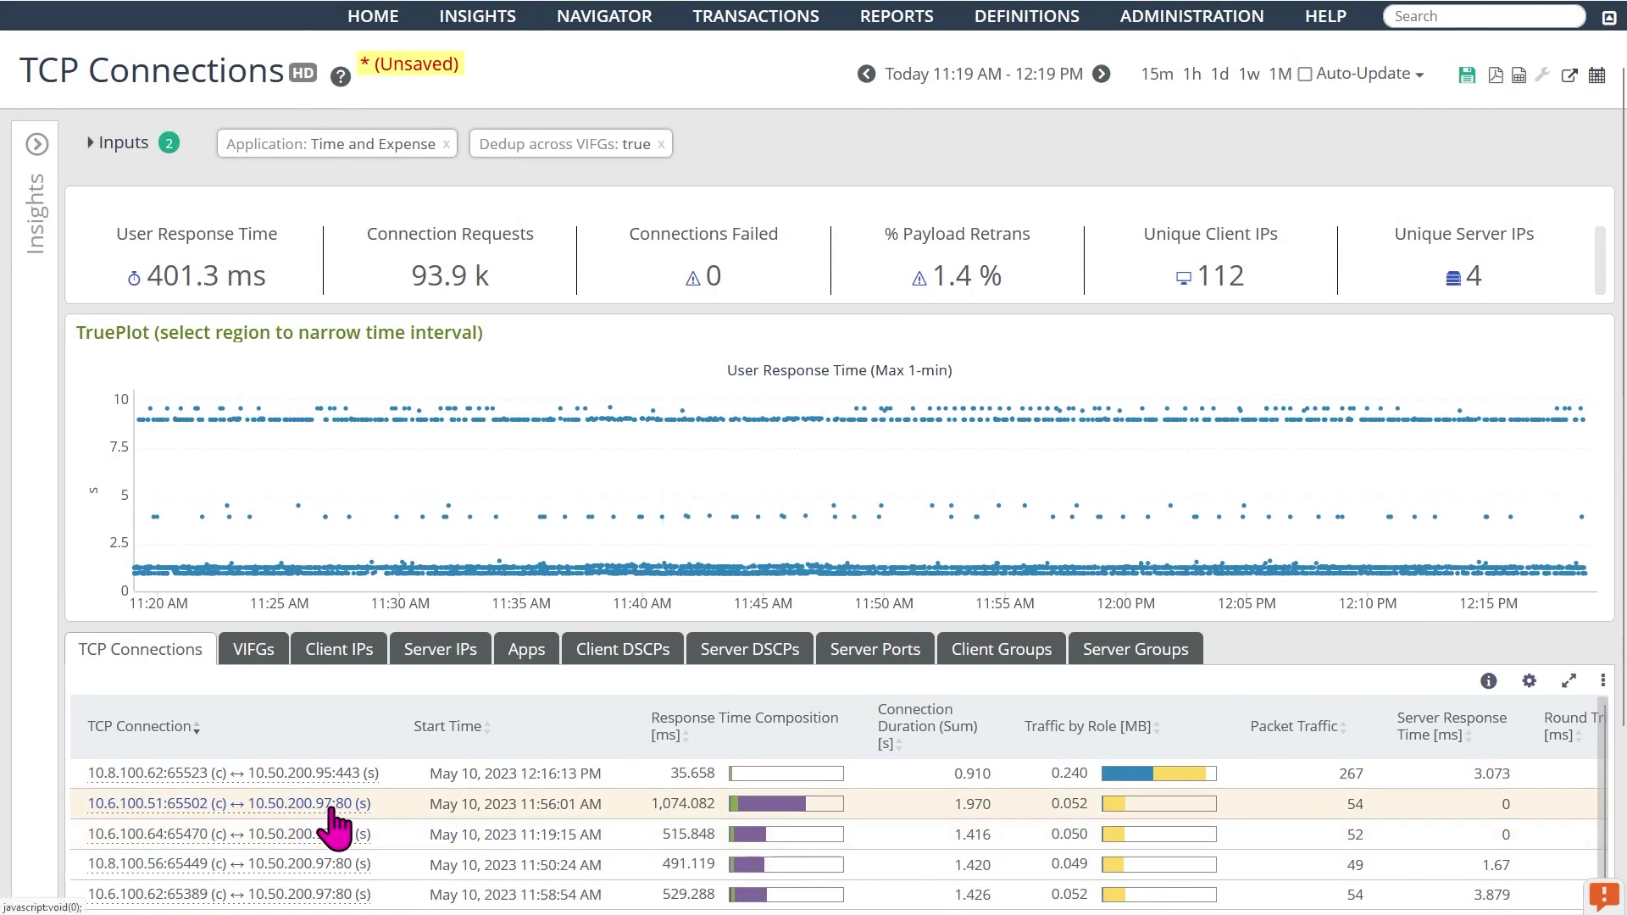
click(335, 827)
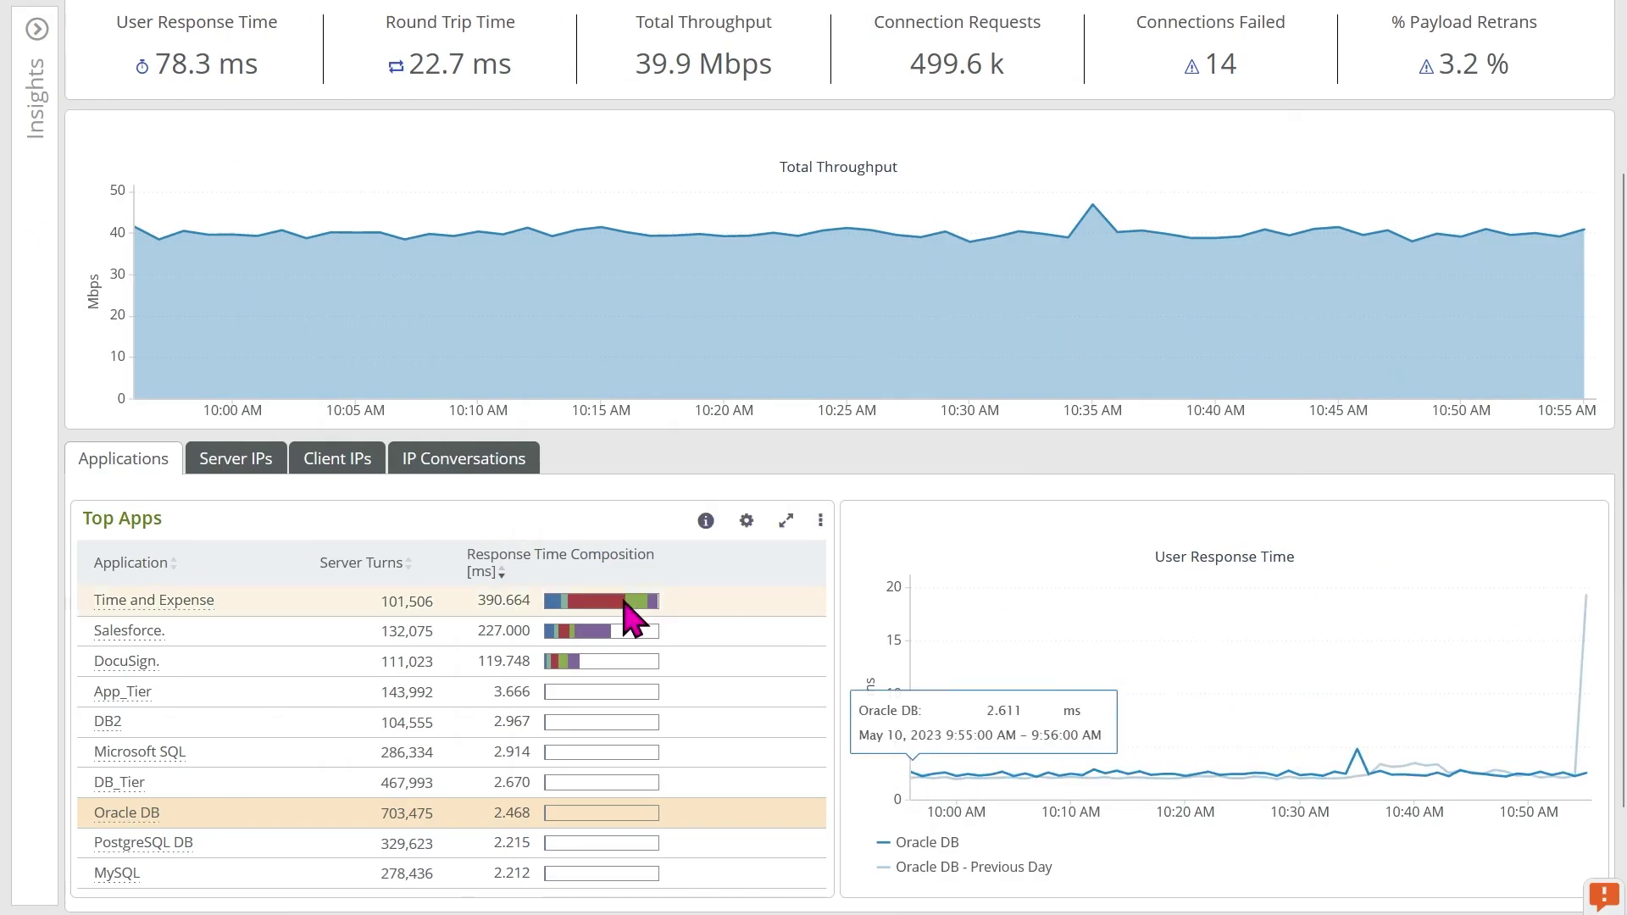
mouse_move(601, 600)
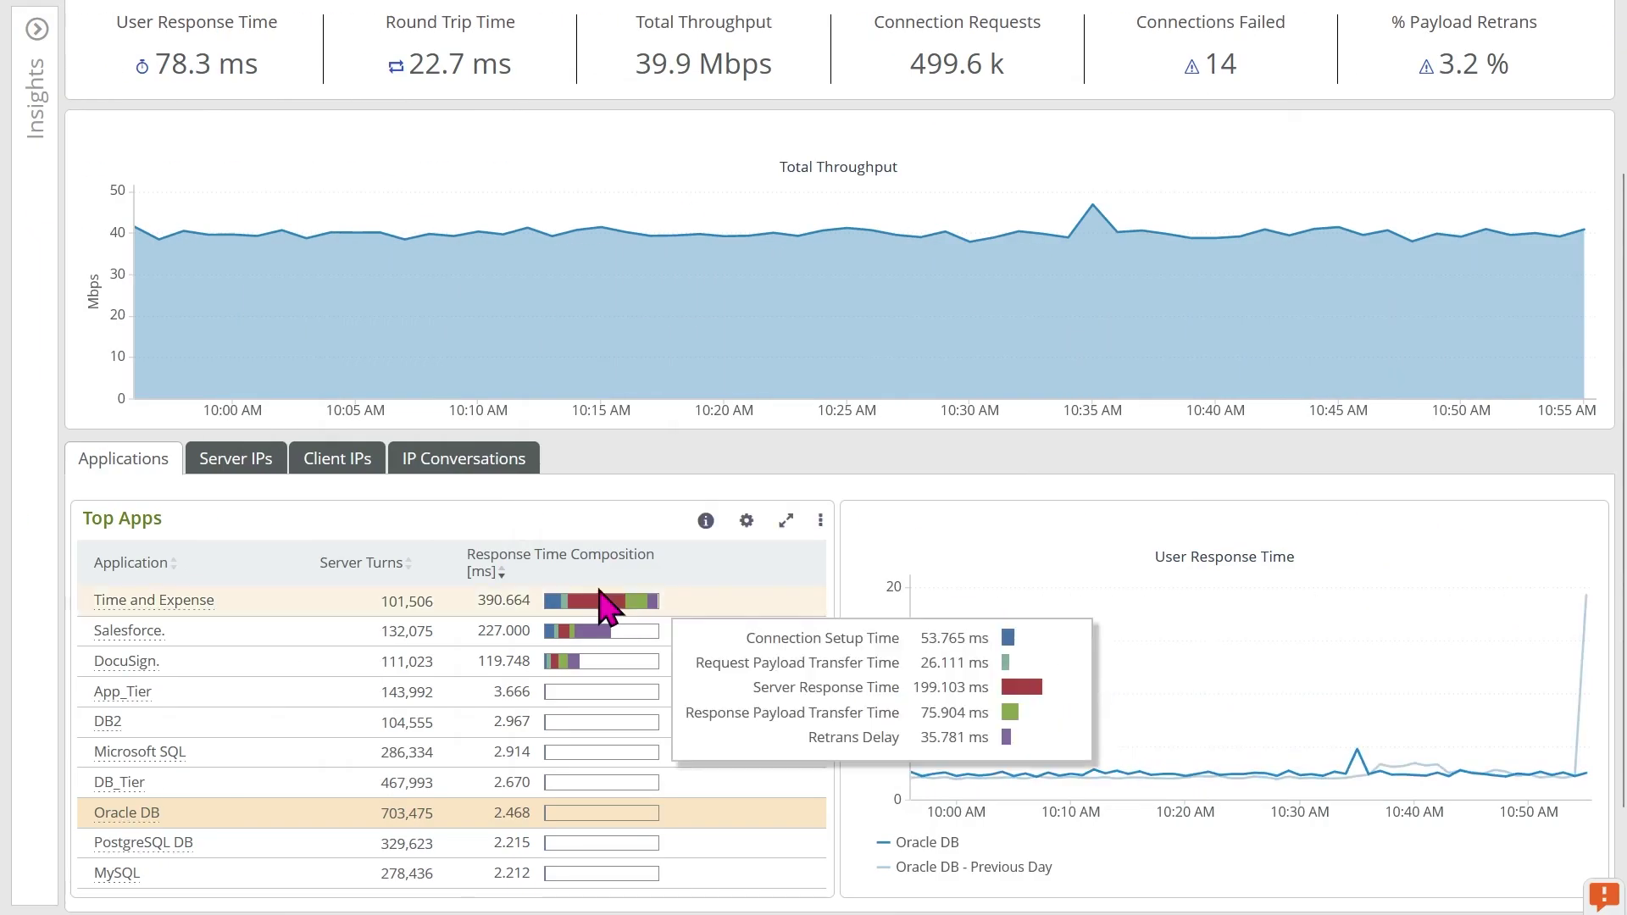
- Switch the top list from applications to IP conversations
click(470, 468)
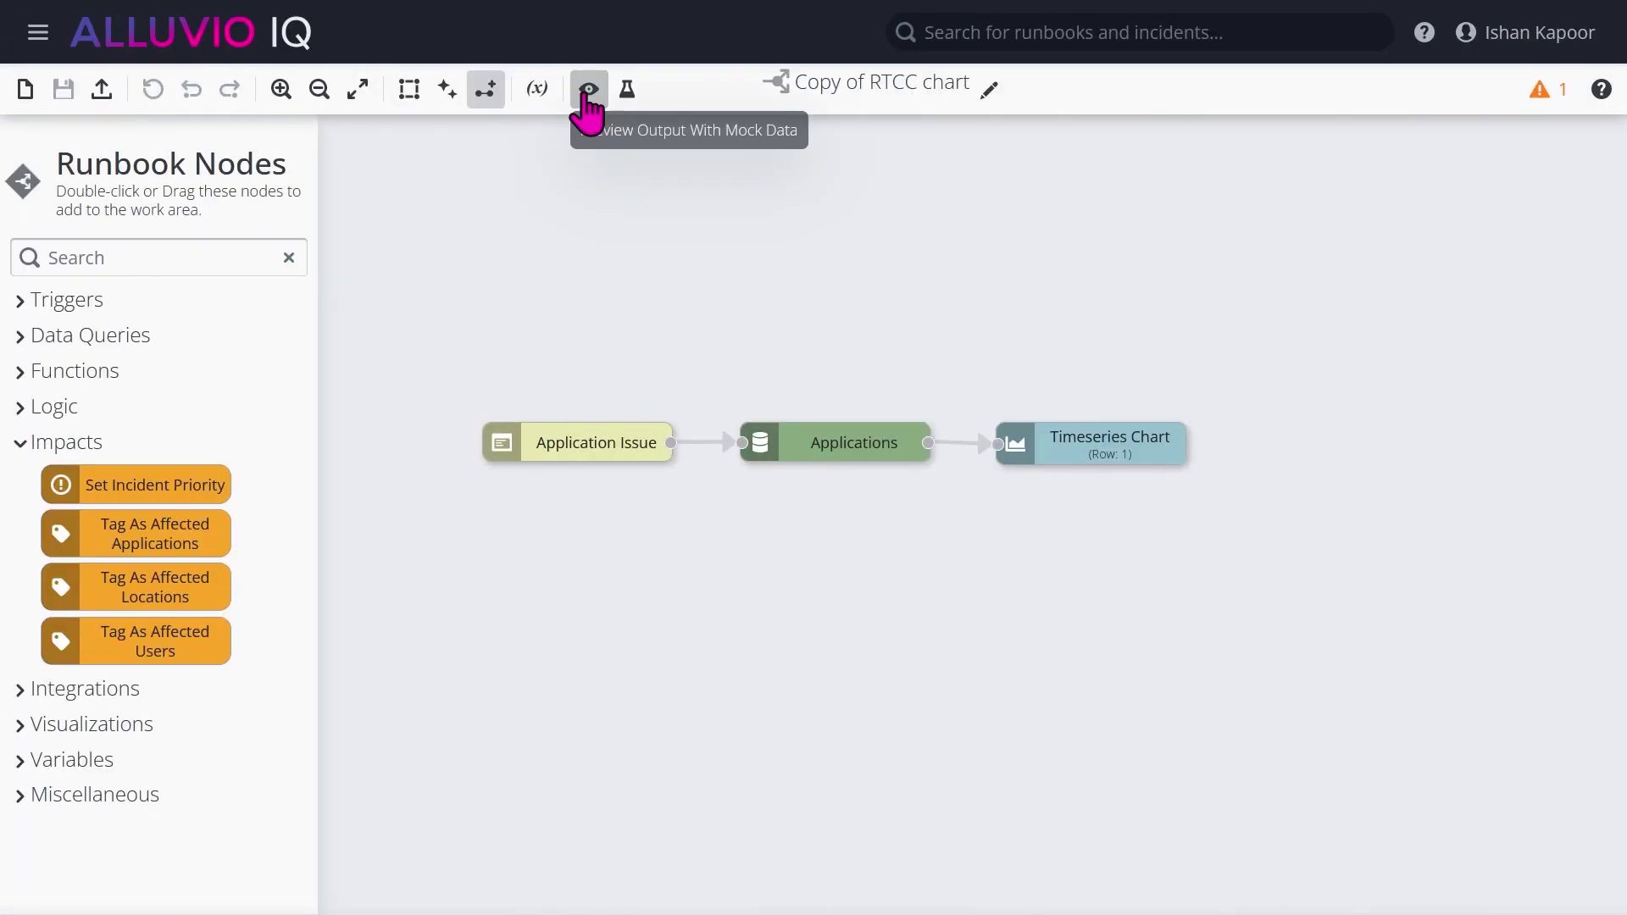
- Preview the RTCC chart runbook with mock data, then pan across the Application Analysis 9 canvas
click(586, 89)
scroll(827, 472, down, 3)
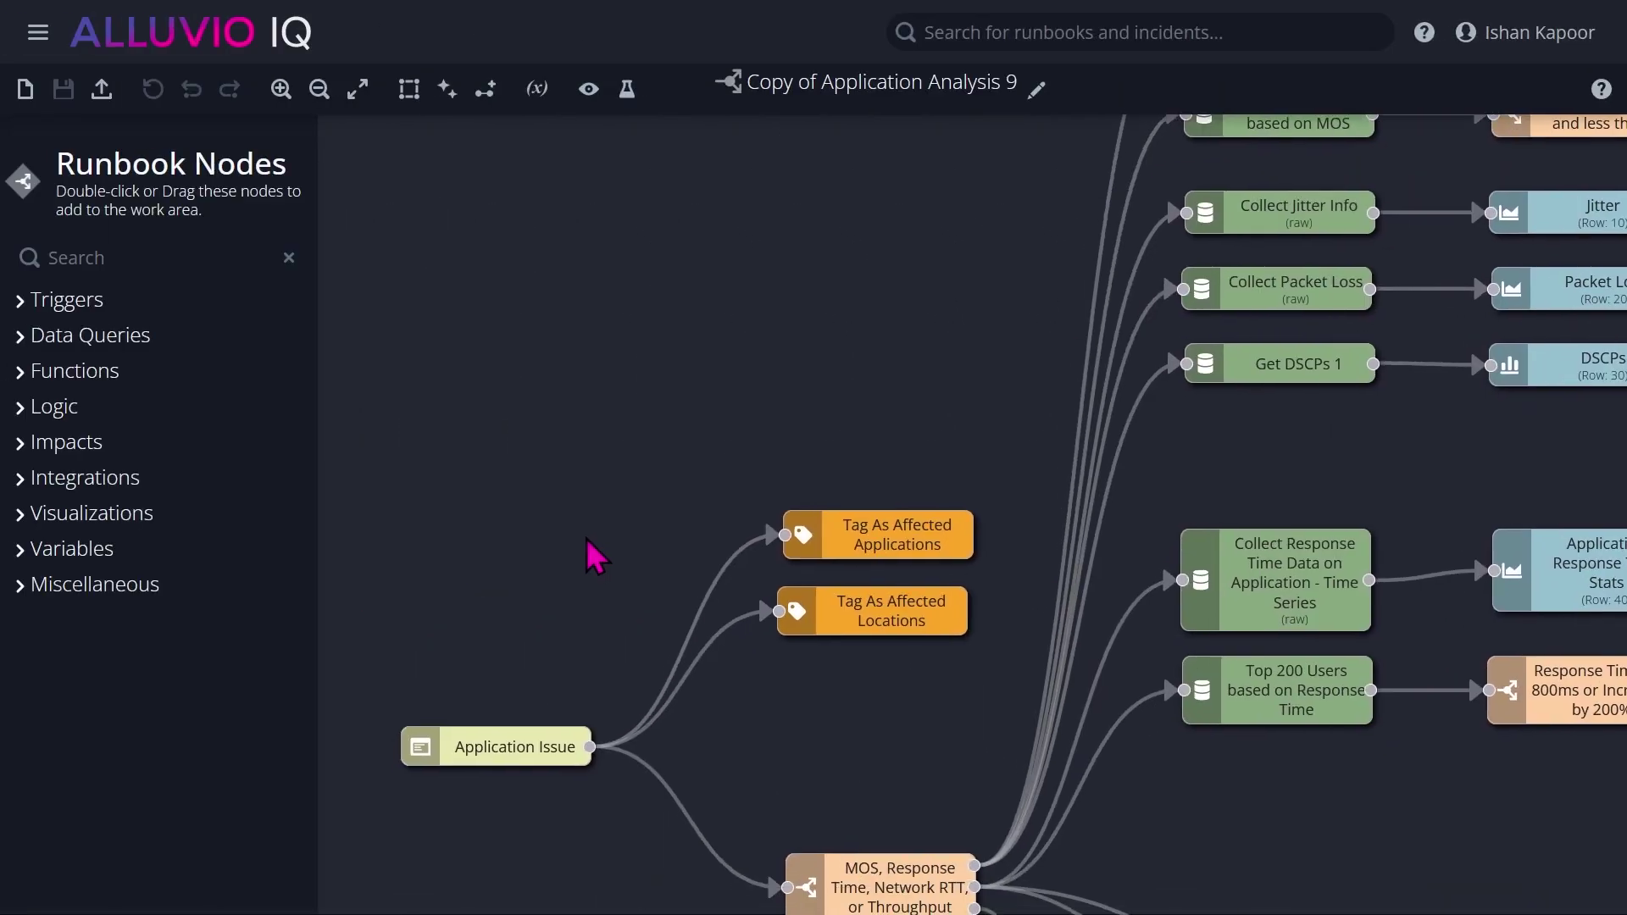
drag(941, 301, 375, 540)
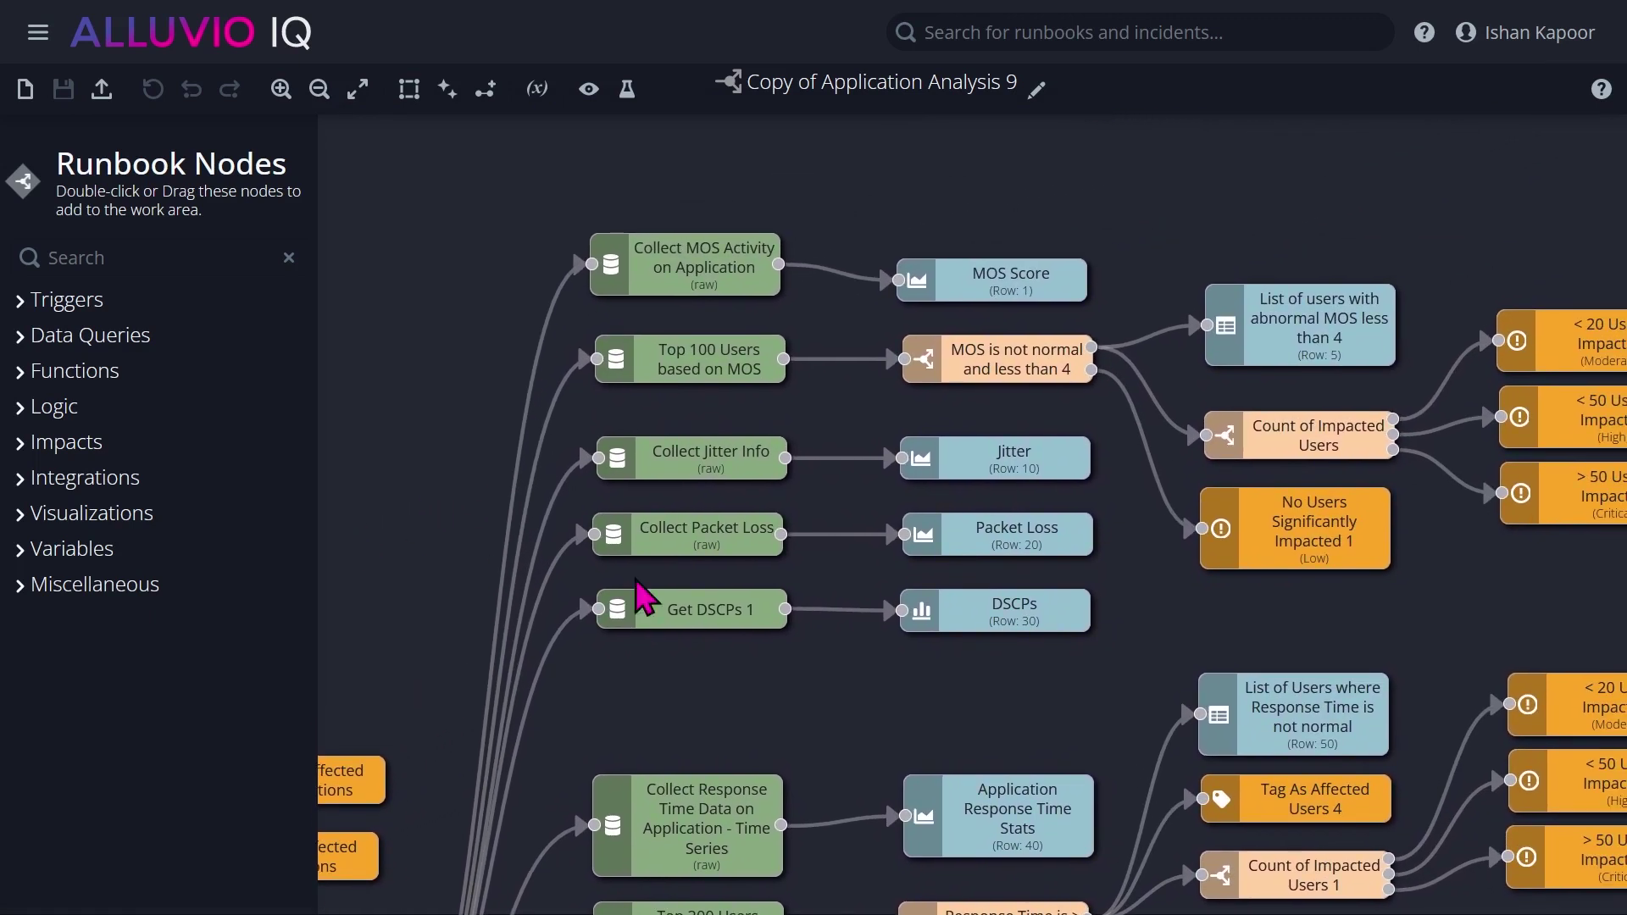
mouse_move(1323, 645)
mouse_down()
mouse_move(1133, 632)
mouse_move(886, 665)
mouse_move(839, 644)
mouse_move(1003, 591)
mouse_move(1314, 546)
mouse_up()
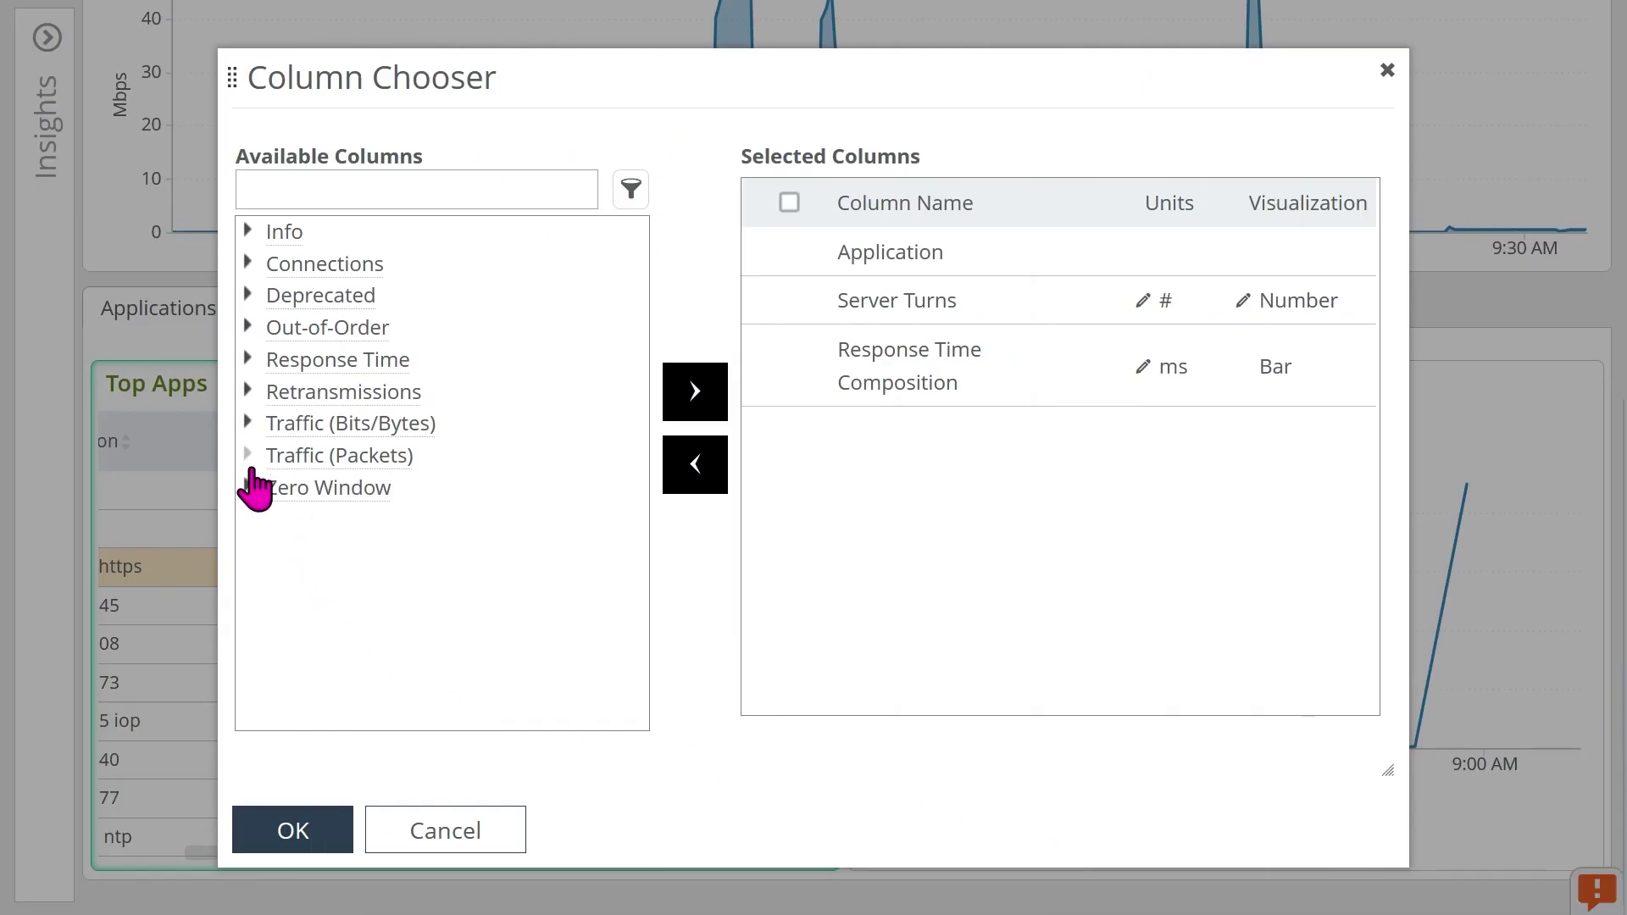
- Expand the Zero Window, Out-of-Order and Retransmissions groups in Column Chooser
click(248, 490)
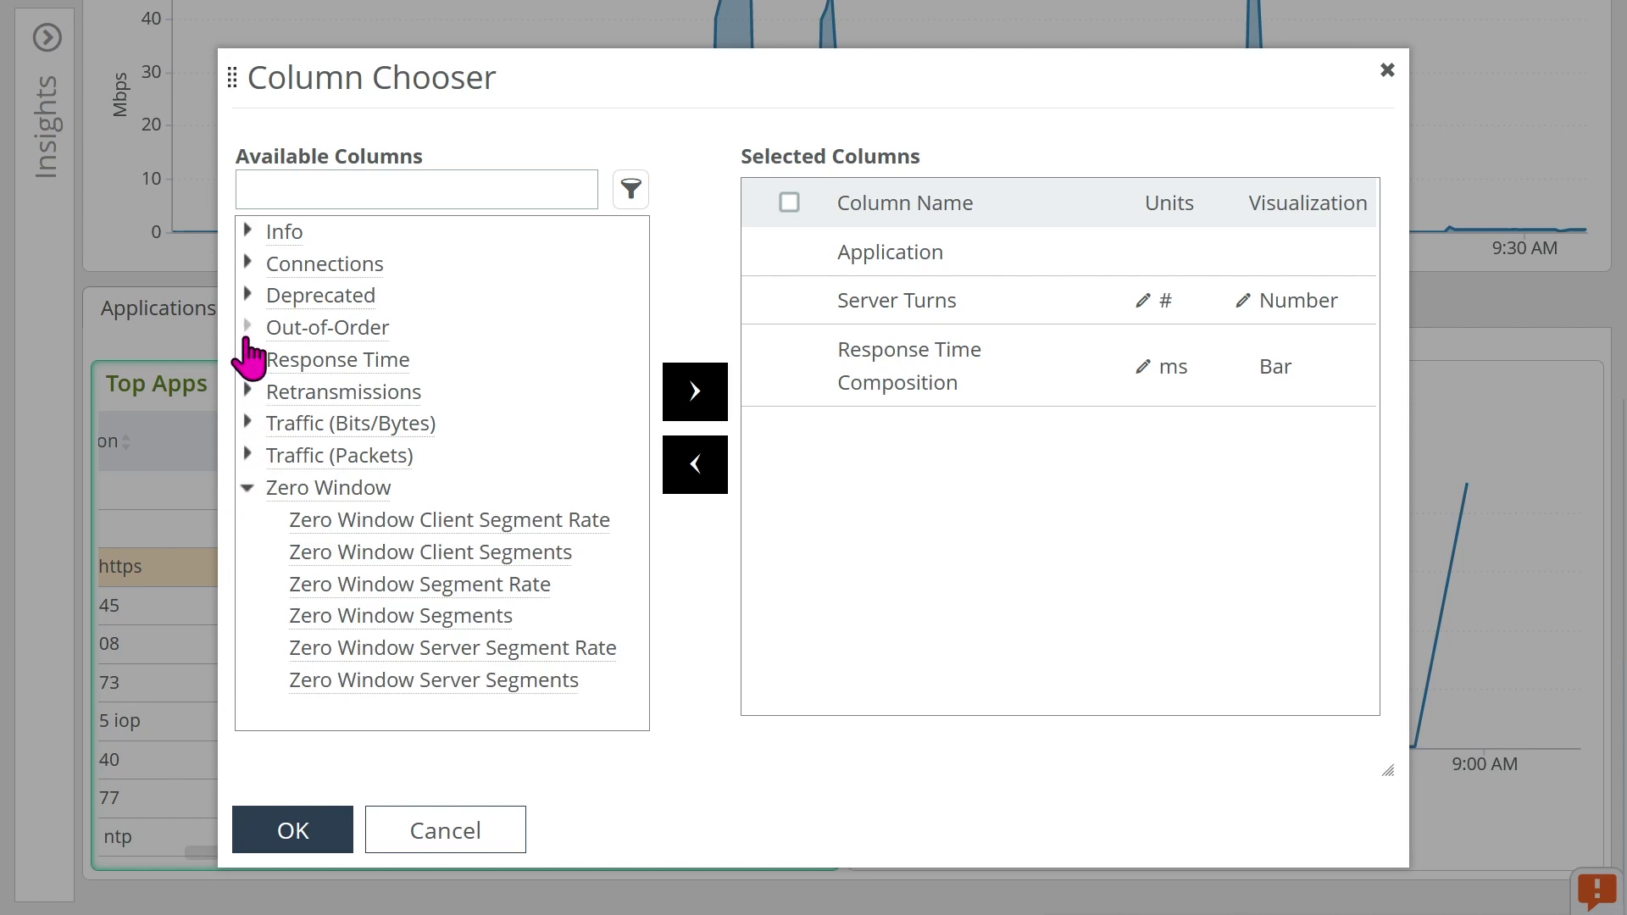
click(248, 328)
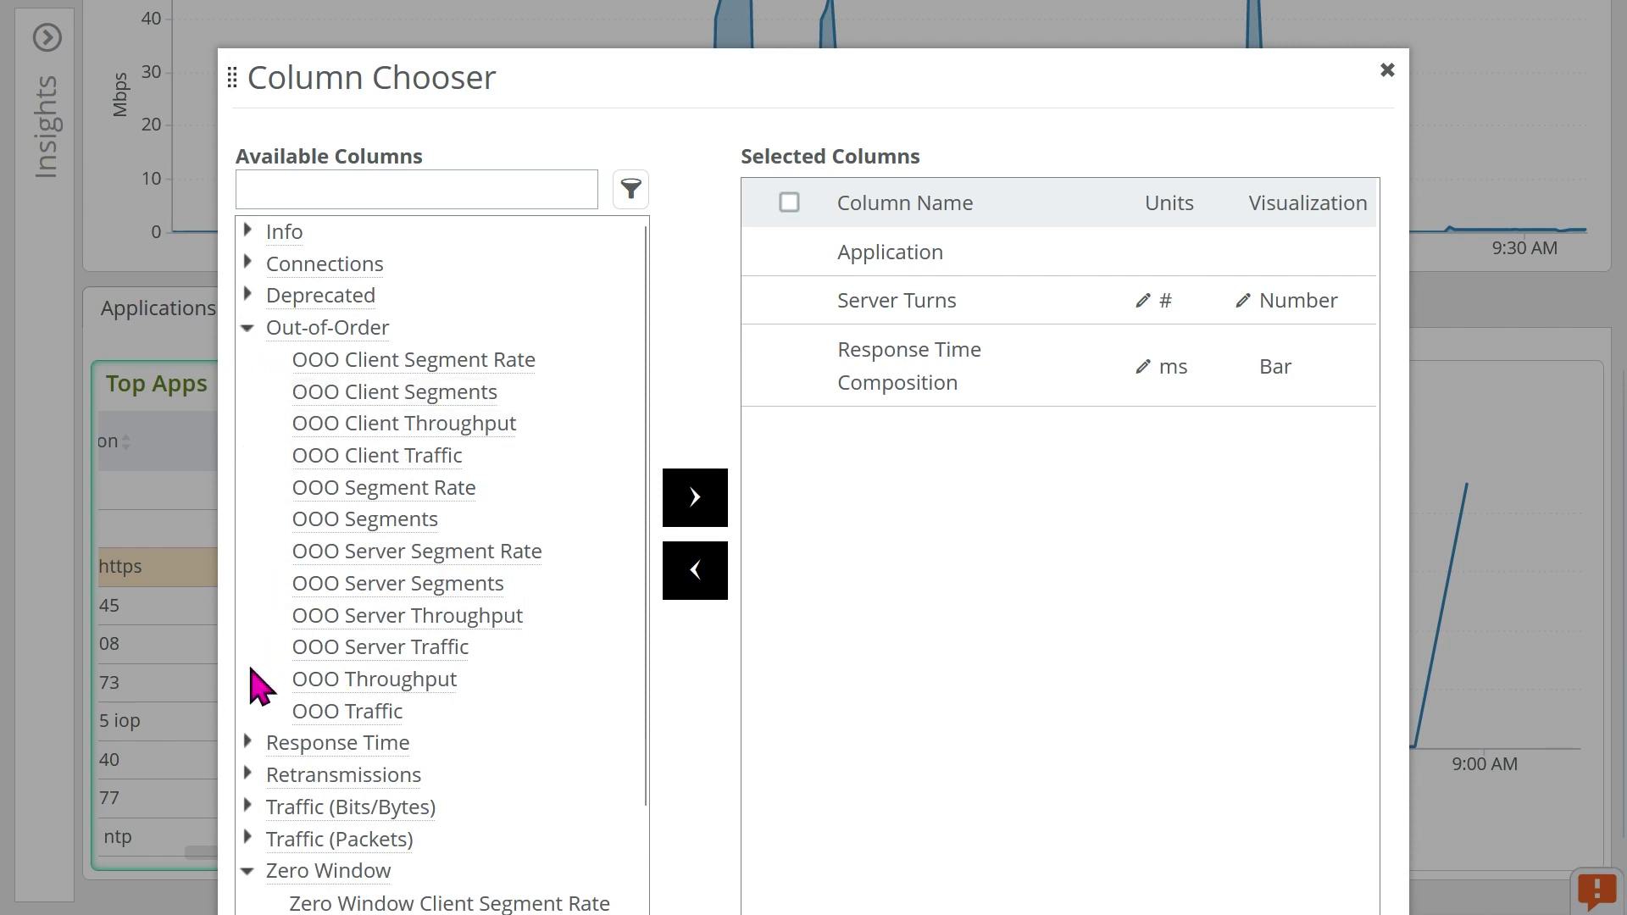
click(250, 775)
scroll(492, 726, down, 3)
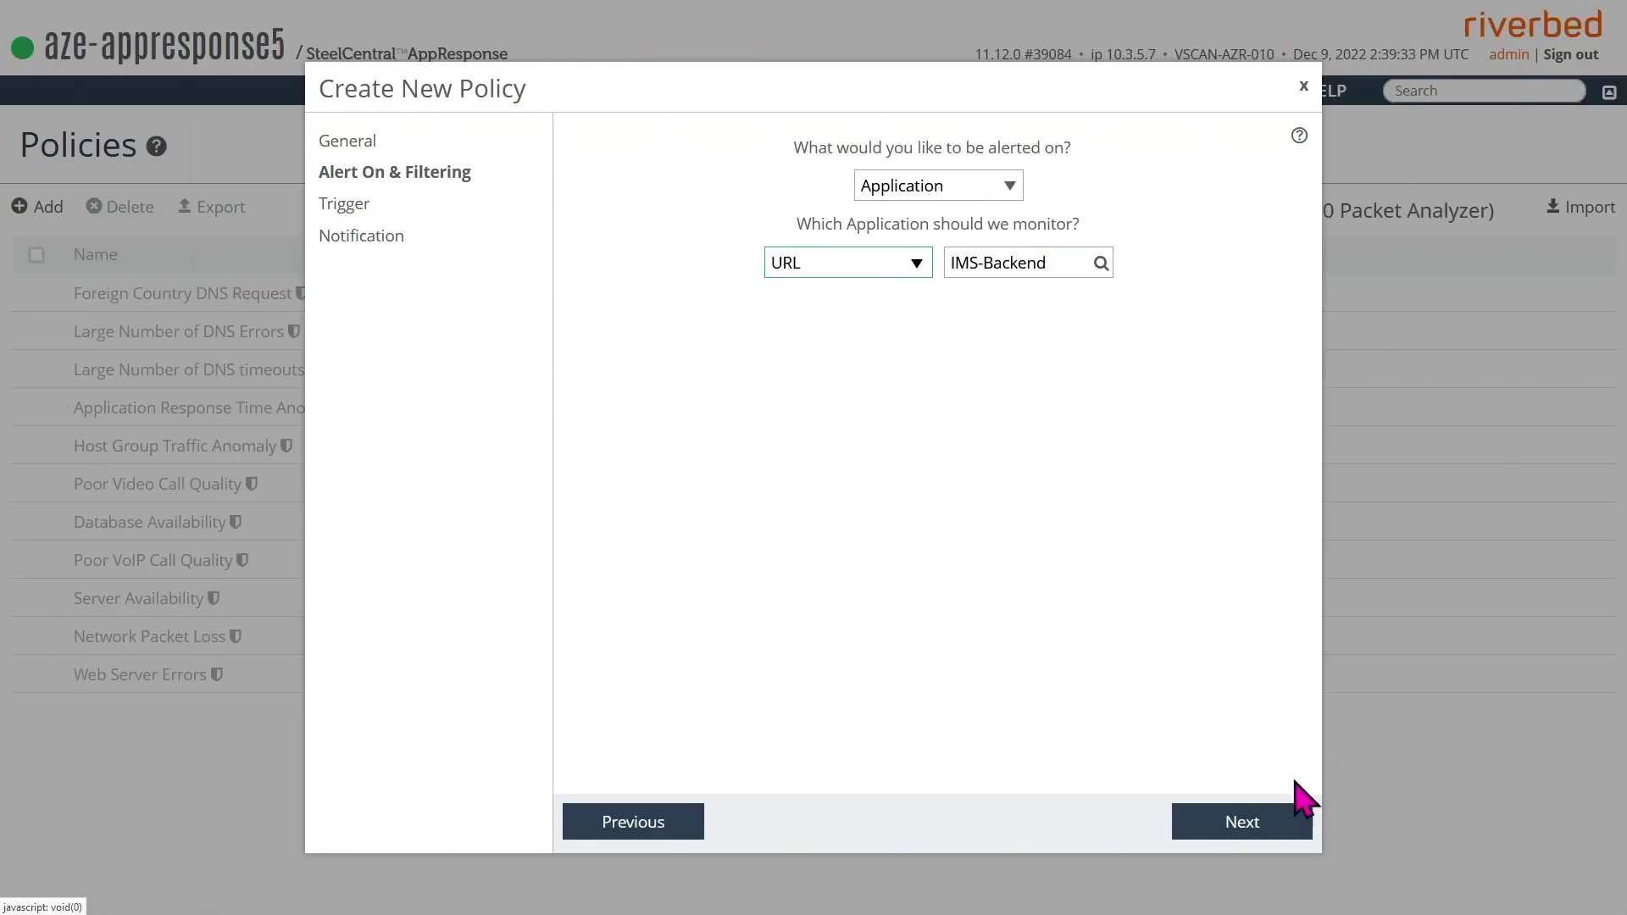
- Move the IMS-Backend policy to its Trigger step and limit the threshold preview to 1 hour
click(1234, 830)
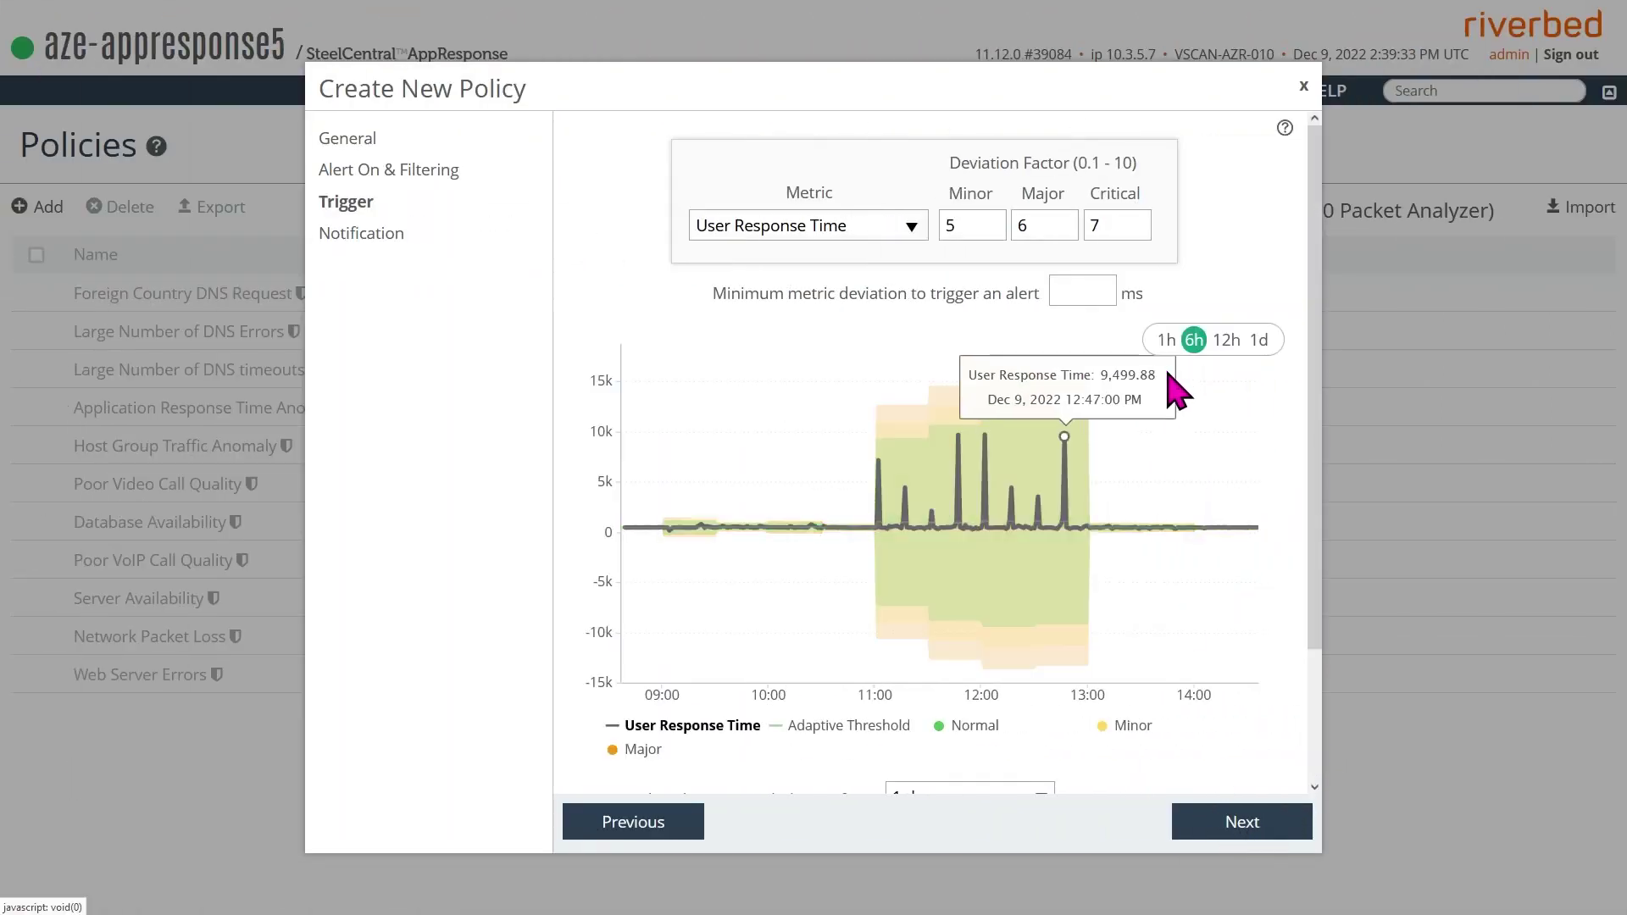
click(1167, 340)
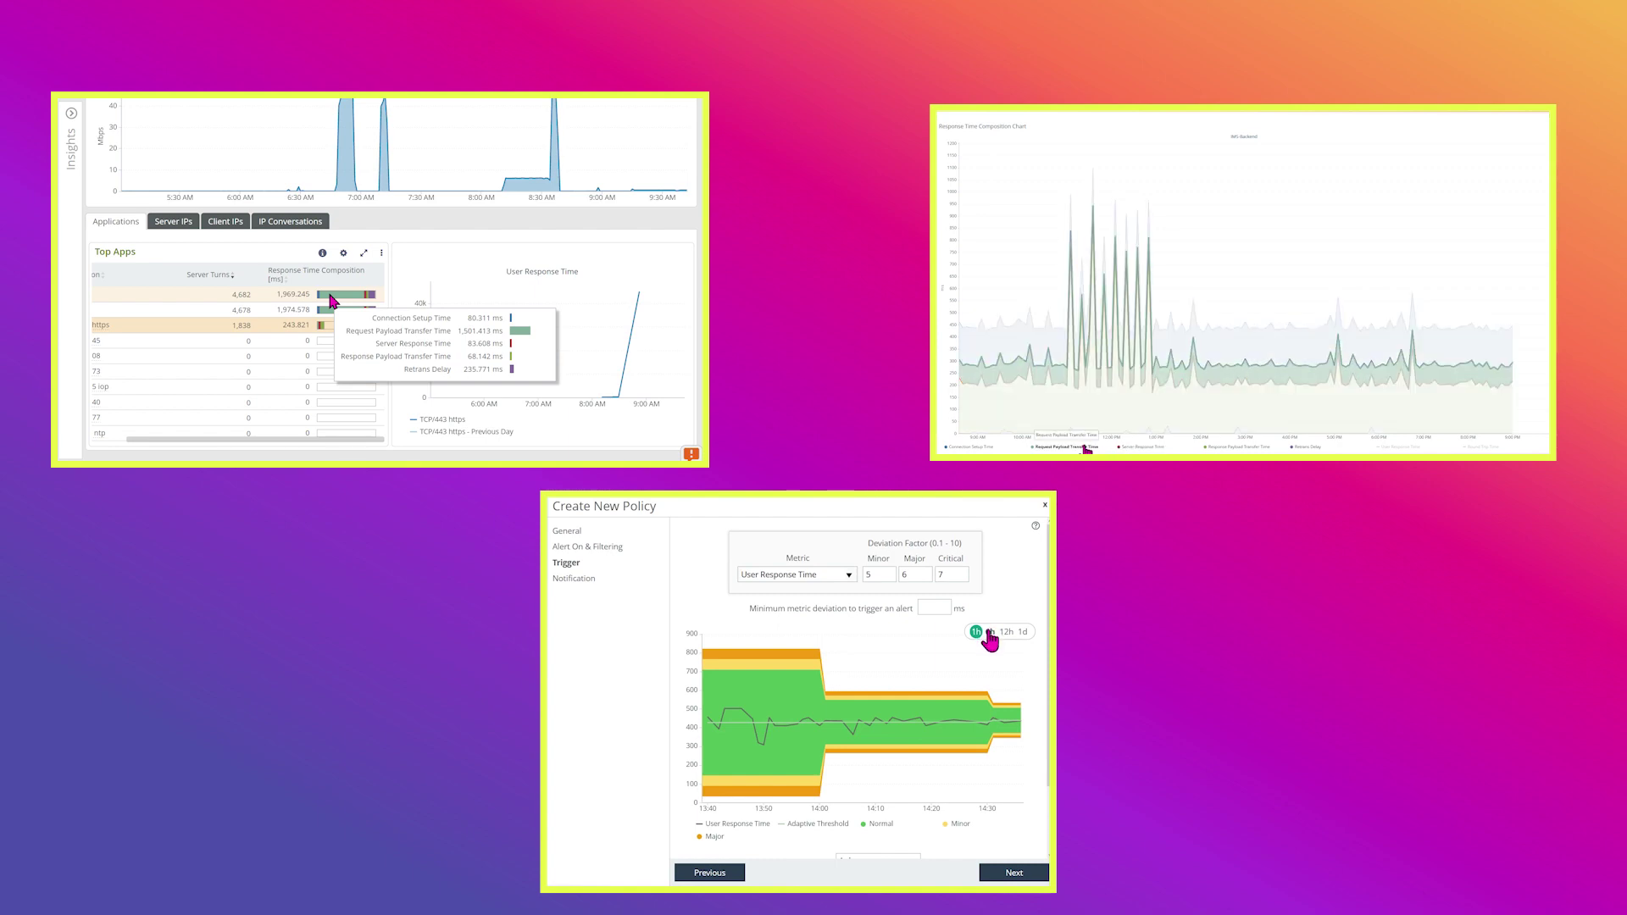
- Widen the adaptive threshold preview's time range on the Trigger page
click(990, 632)
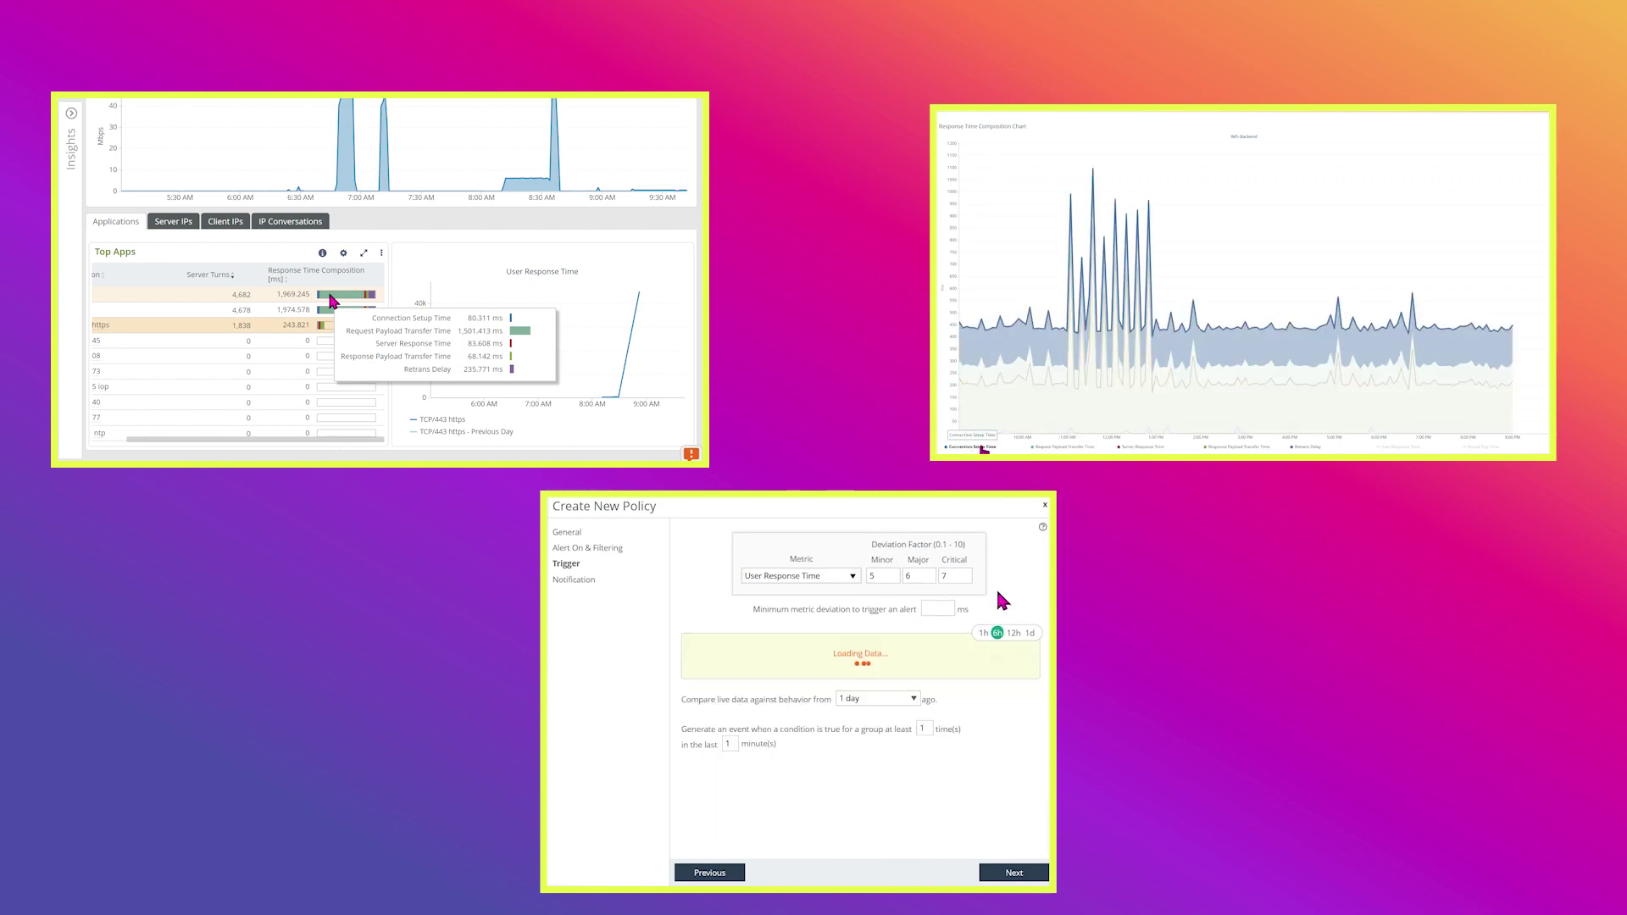